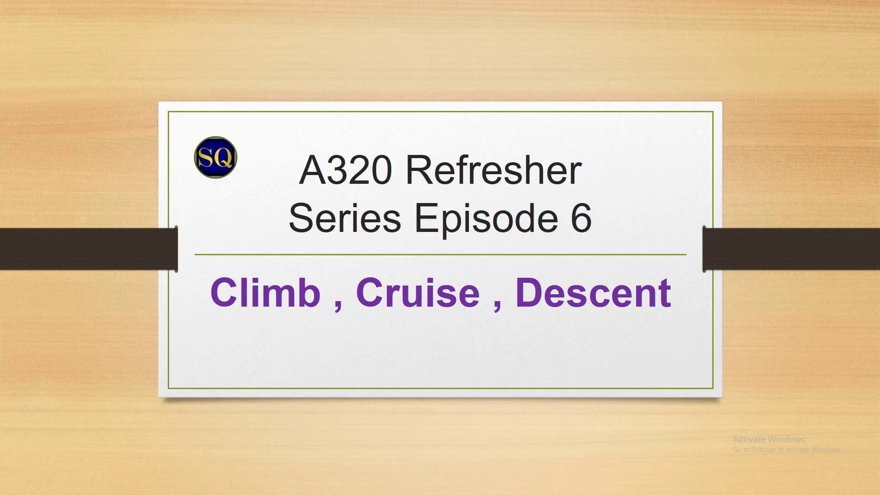
Advance the slideshow through the disclaimer to the like-and-subscribe slide
{"action": "key", "text": "Right"}
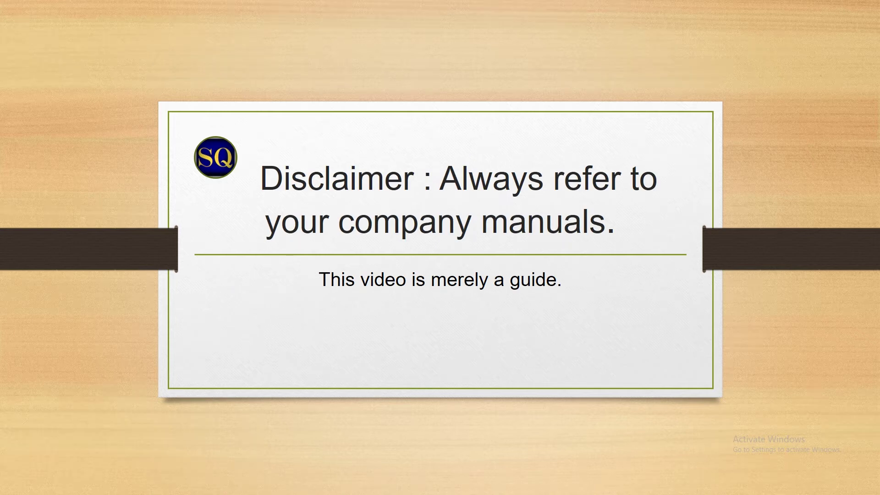
{"action": "key", "text": "Right"}
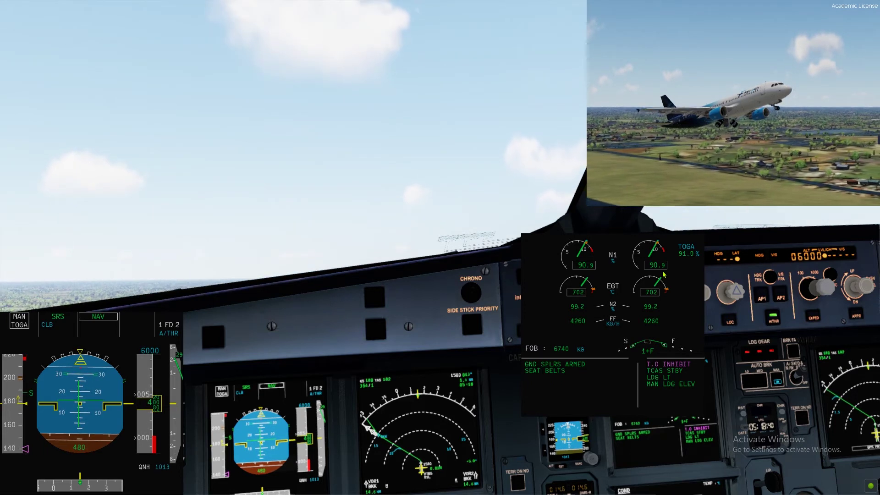
Engage autopilot 1 on the FCU while climbing toward 34000 ft
{"action": "left_click", "coordinate": [768, 305]}
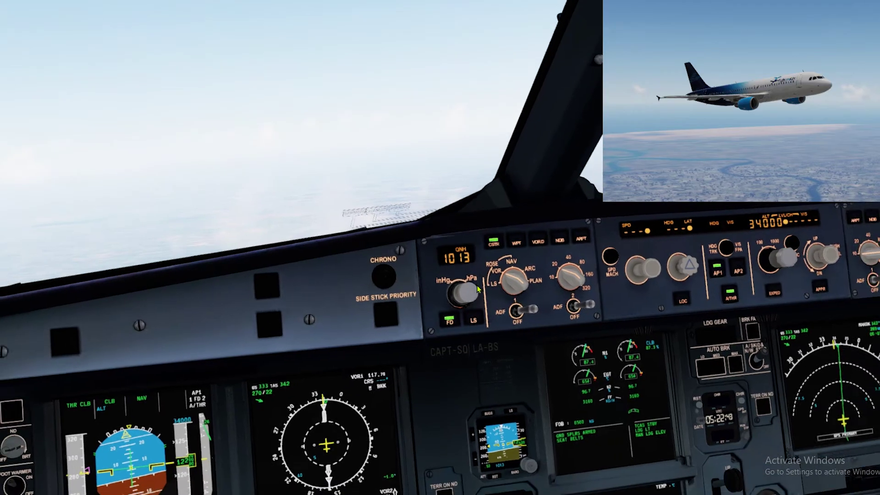
Set both the captain's and first officer's altimeters to STD
{"action": "left_click", "coordinate": [468, 292]}
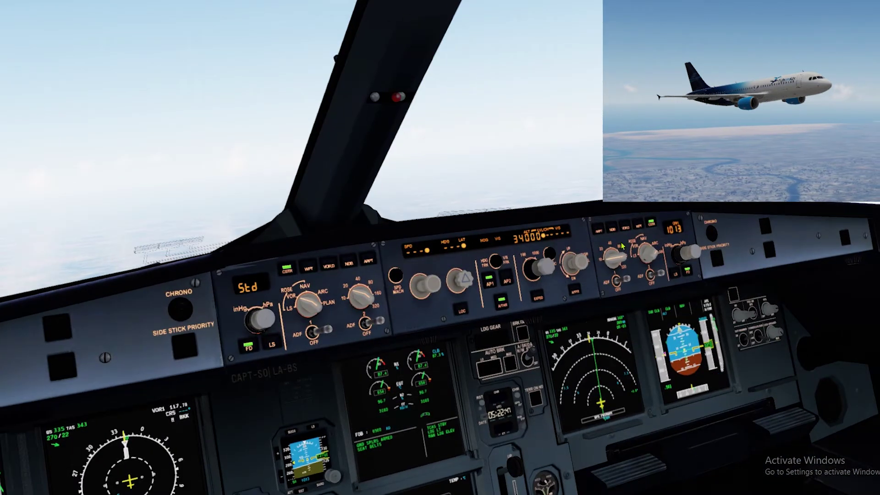
{"action": "left_click", "coordinate": [694, 252]}
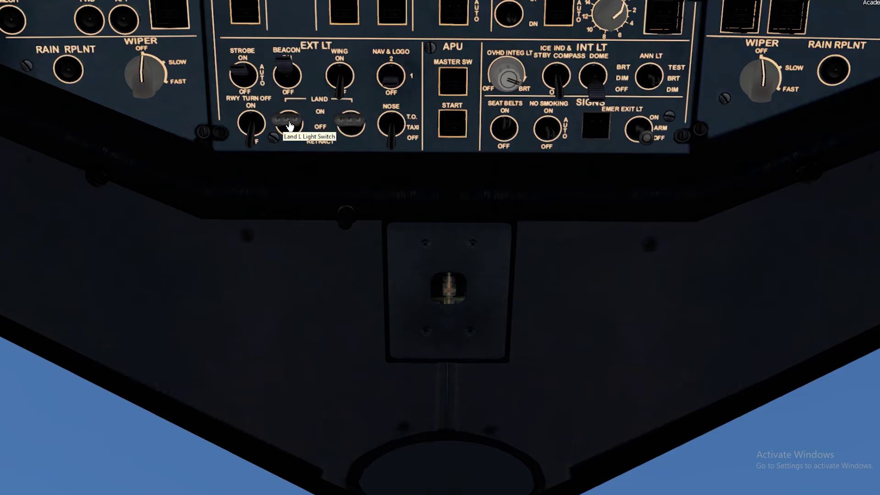
Retract both landing lights and switch the seat belt signs off
{"action": "left_click", "coordinate": [285, 124]}
{"action": "left_click", "coordinate": [298, 139]}
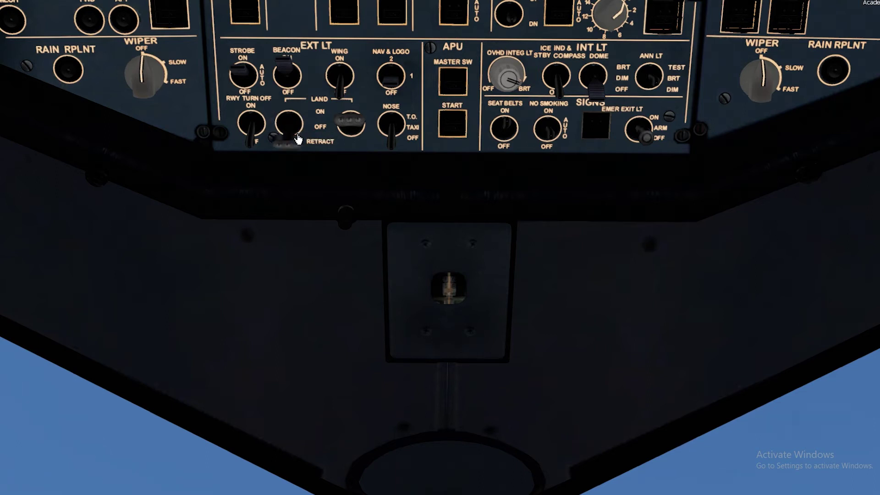
{"action": "left_click", "coordinate": [347, 126]}
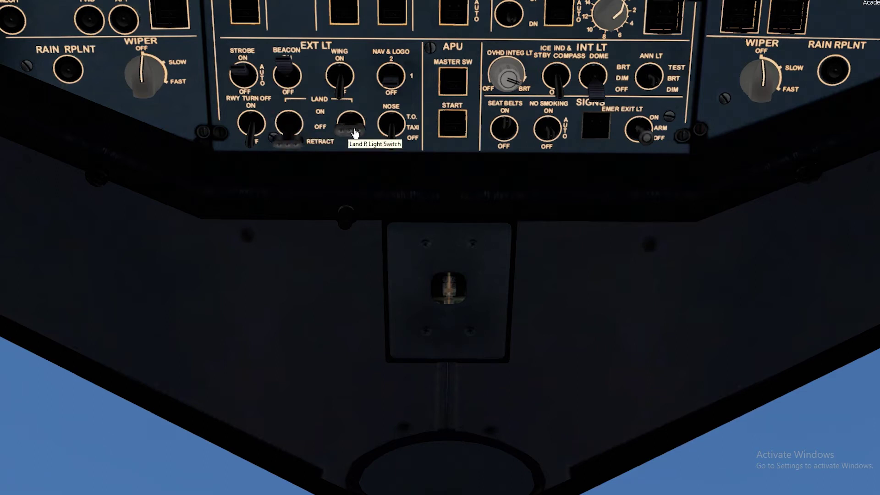
{"action": "left_click", "coordinate": [355, 133]}
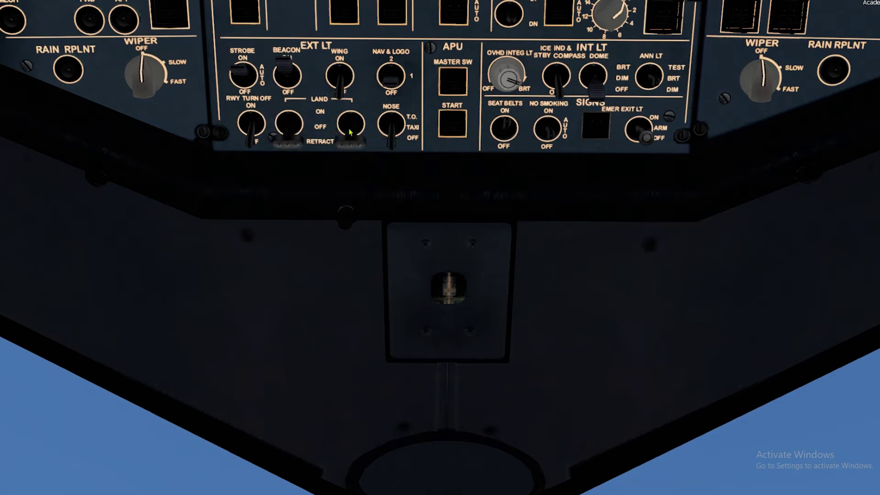
{"action": "left_click", "coordinate": [511, 130]}
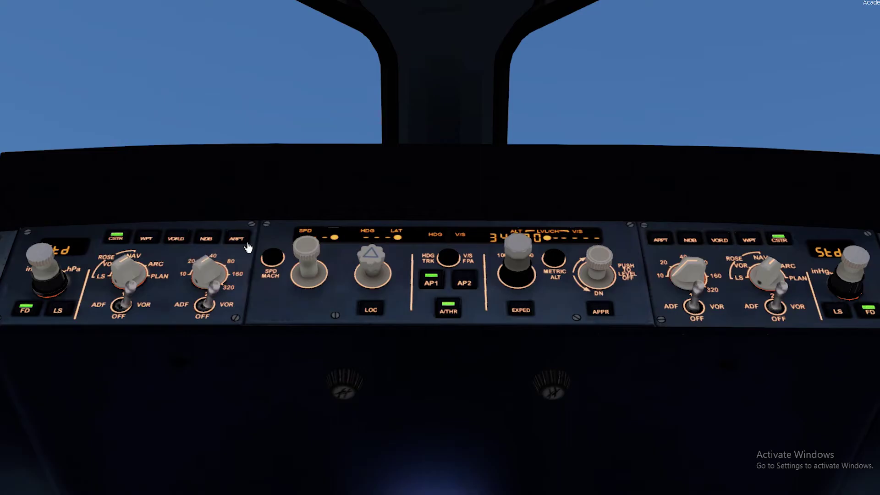
Show airports on the navigation display and turn off the terrain overlay
{"action": "left_click", "coordinate": [674, 244]}
{"action": "key", "text": "KP_2"}
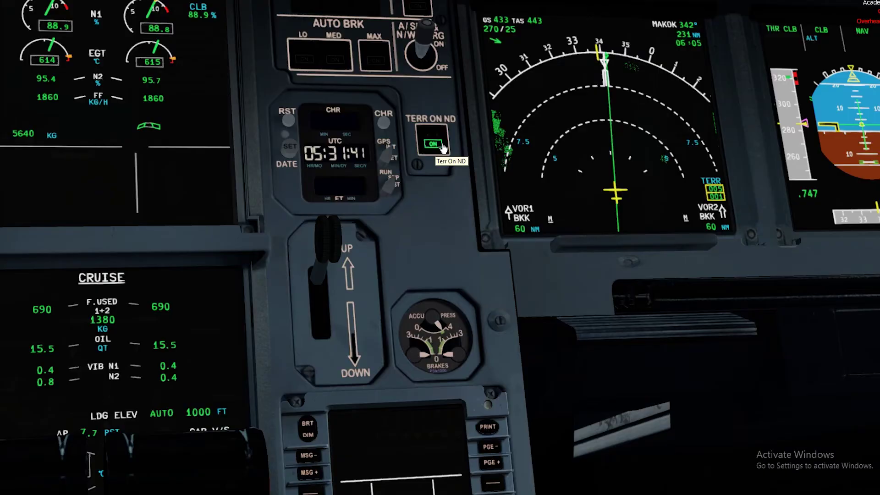
{"action": "left_click", "coordinate": [443, 147]}
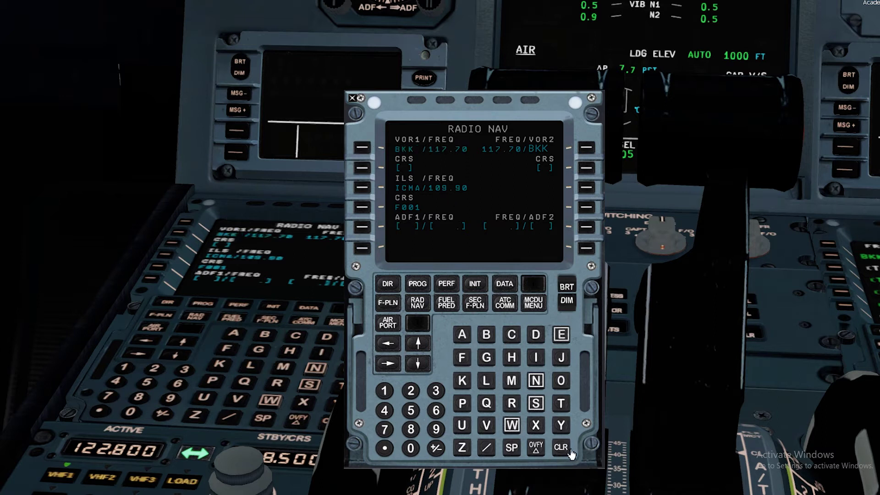
Return VOR2 to auto-tune, copy the active flight plan to SEC, then go back to PROG
{"action": "left_click", "coordinate": [593, 157]}
{"action": "left_click", "coordinate": [488, 311]}
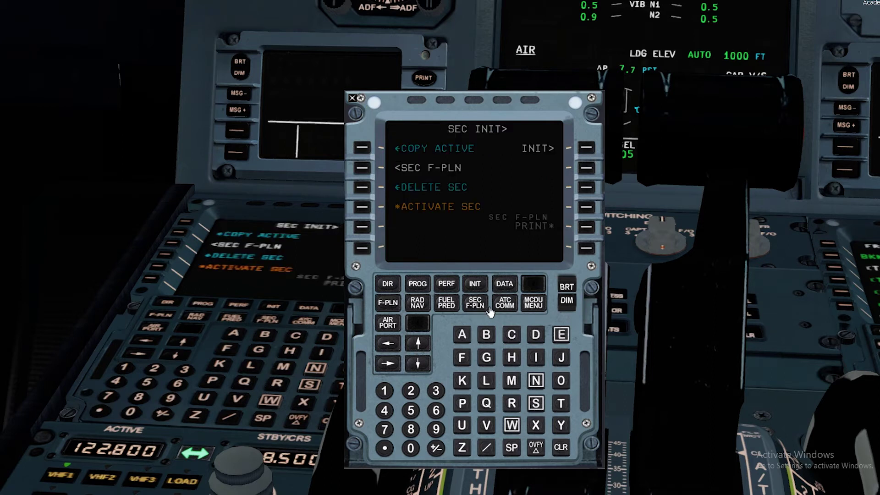
{"action": "left_click", "coordinate": [366, 149]}
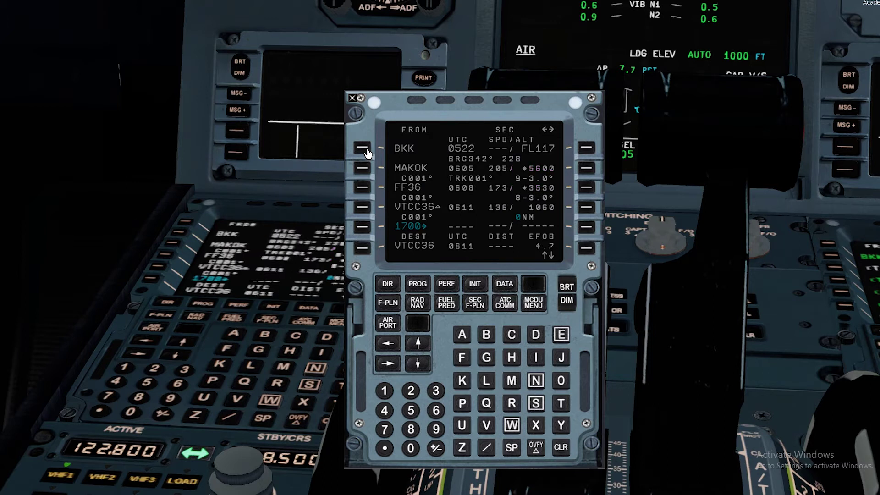
{"action": "left_click", "coordinate": [417, 284]}
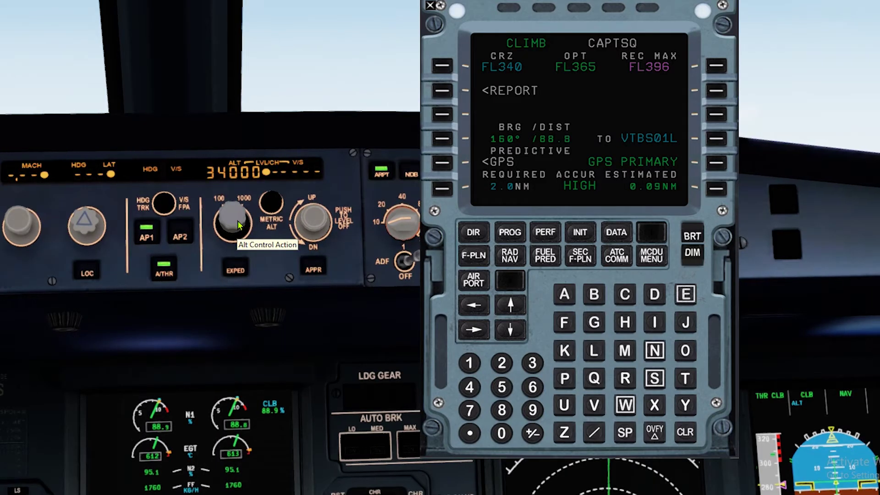
Dial the FCU altitude to 36000 then back to 34000, and clear the NEW CRZ ALT message
{"action": "scroll", "coordinate": [245, 229], "scroll_direction": "up", "scroll_amount": 1}
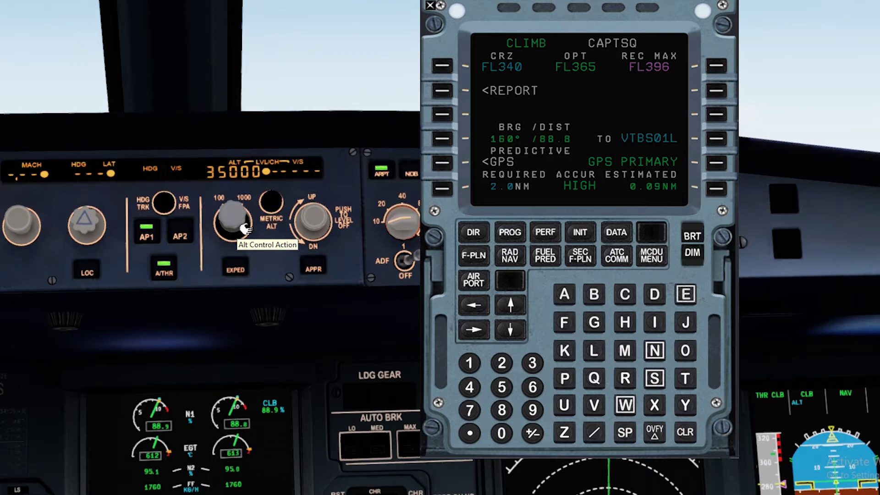
{"action": "scroll", "coordinate": [245, 229], "scroll_direction": "up", "scroll_amount": 1}
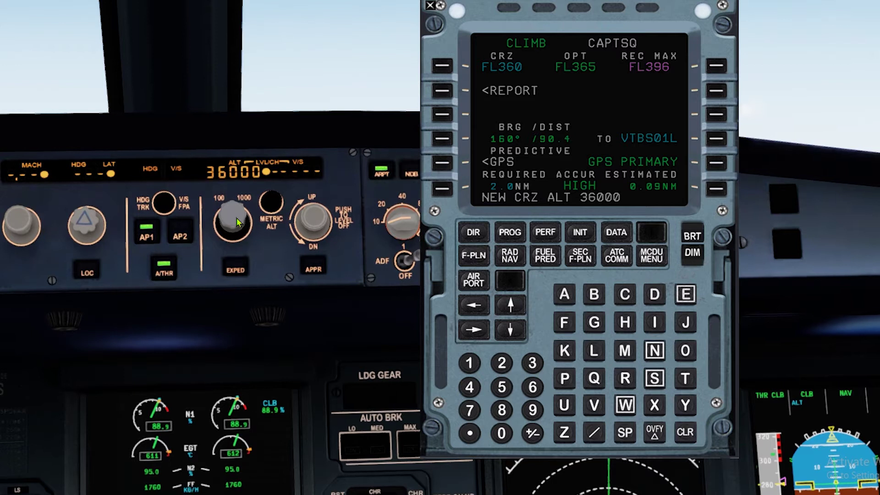
{"action": "scroll", "coordinate": [245, 227], "scroll_direction": "down", "scroll_amount": 1}
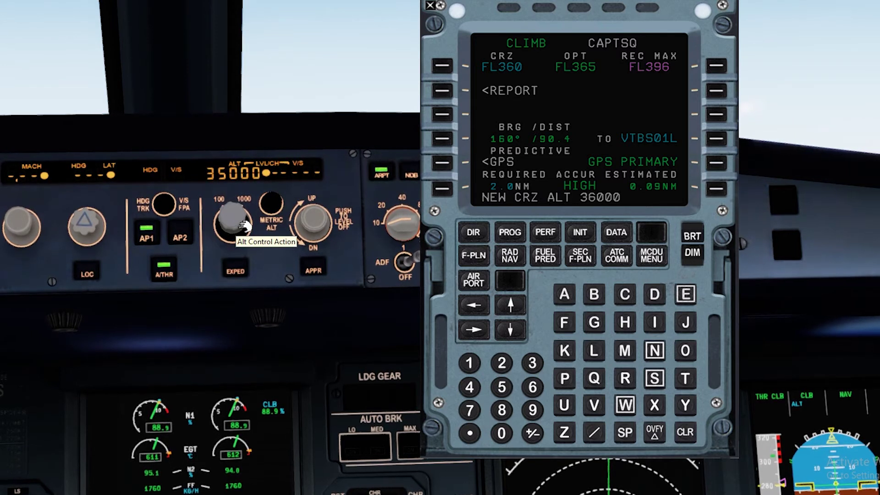
{"action": "scroll", "coordinate": [245, 226], "scroll_direction": "down", "scroll_amount": 1}
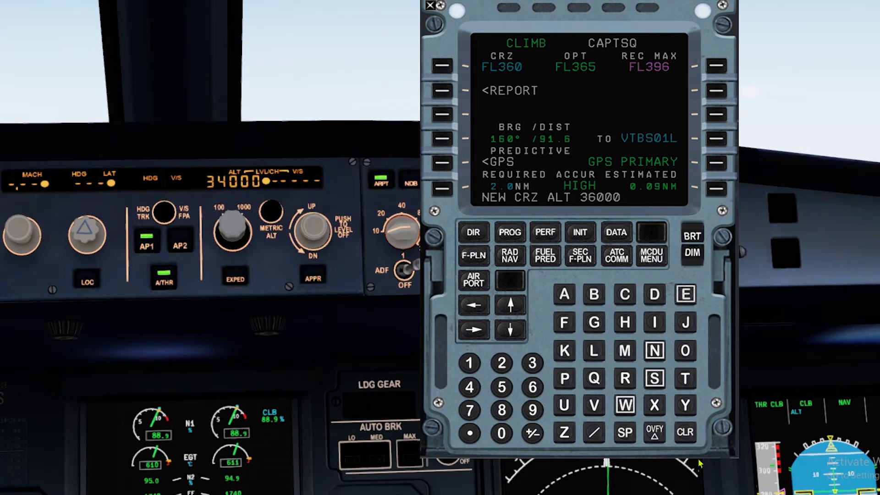
{"action": "left_click", "coordinate": [689, 438]}
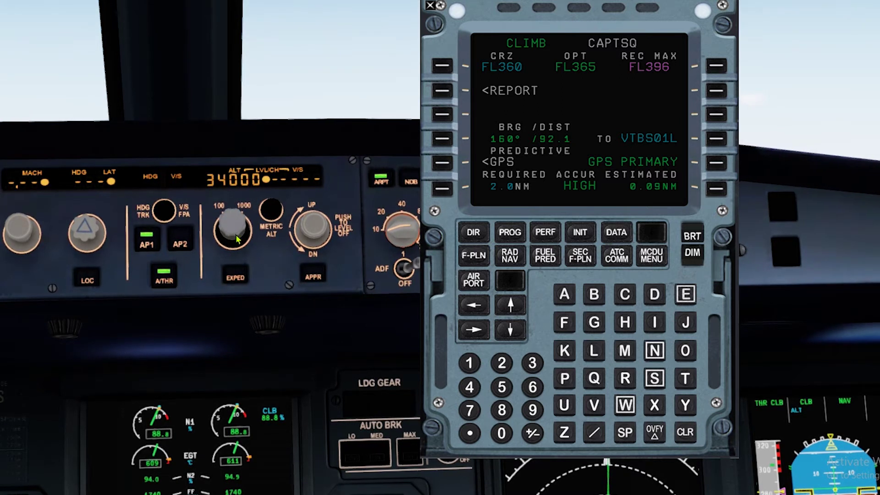
Enter 340 into the CRZ field on the MCDU PROG page
{"action": "left_click", "coordinate": [532, 363]}
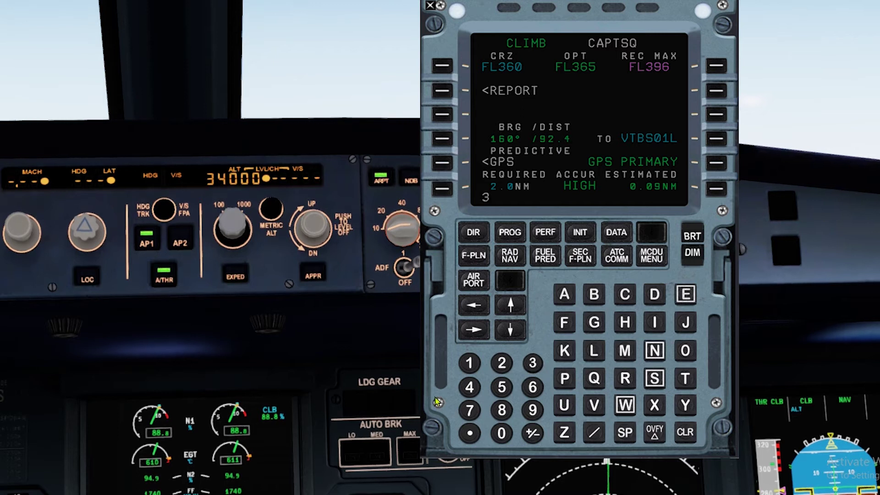
{"action": "left_click", "coordinate": [469, 387]}
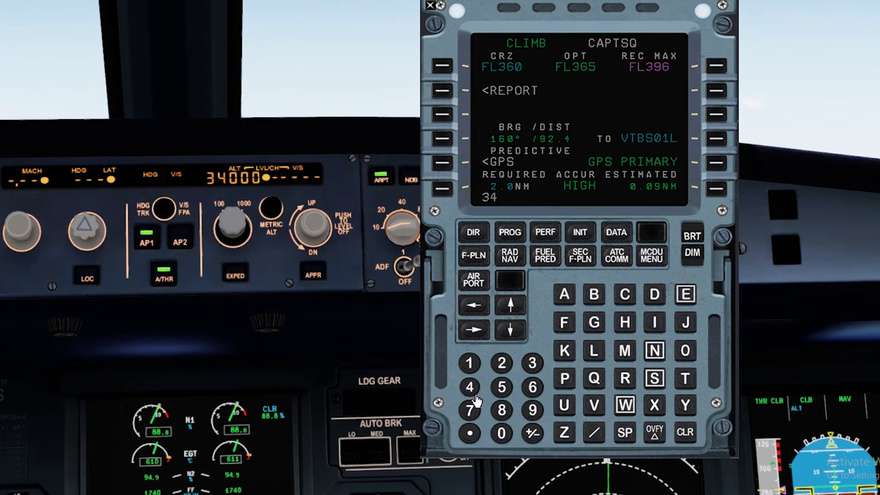
{"action": "left_click", "coordinate": [502, 433]}
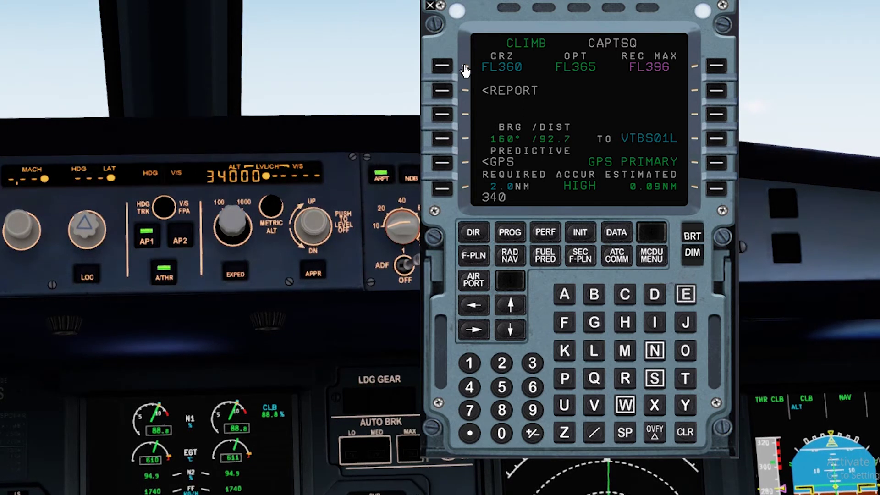
{"action": "left_click", "coordinate": [457, 76]}
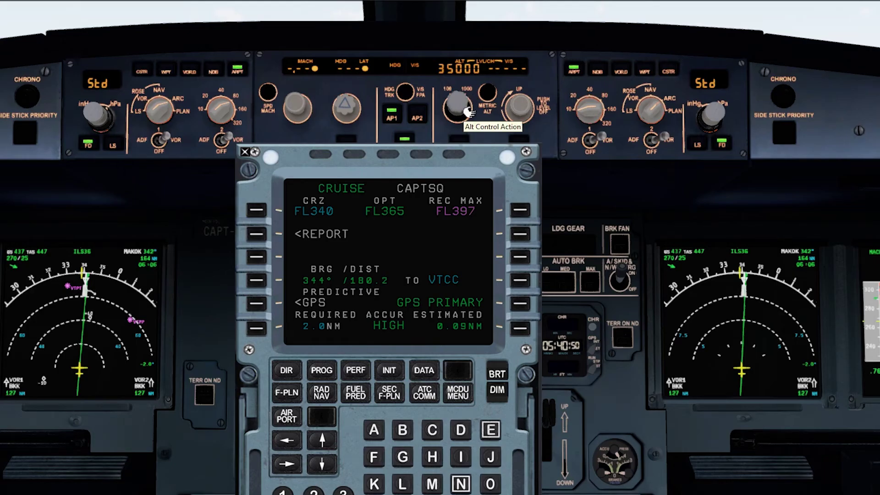
Adjust the FCU ALT knob so the selected altitude reads 34000 ft
{"action": "scroll", "coordinate": [469, 112], "scroll_direction": "up", "scroll_amount": 1}
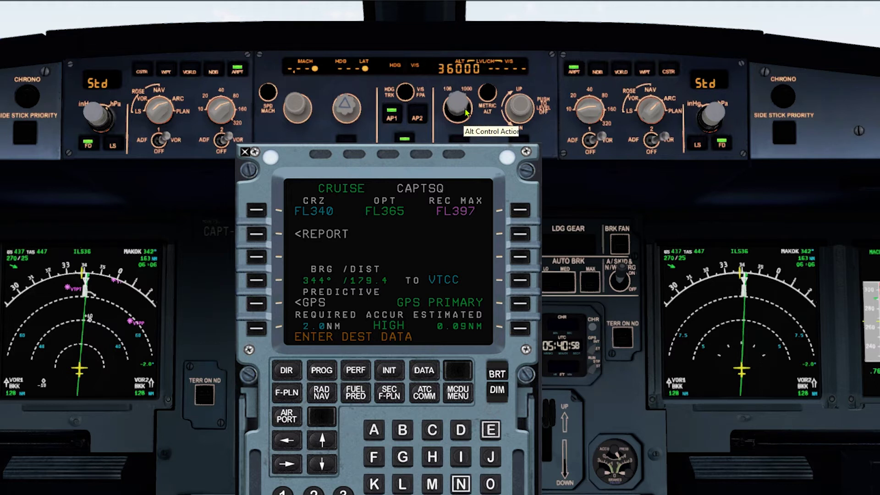
{"action": "scroll", "coordinate": [468, 114], "scroll_direction": "down", "scroll_amount": 2}
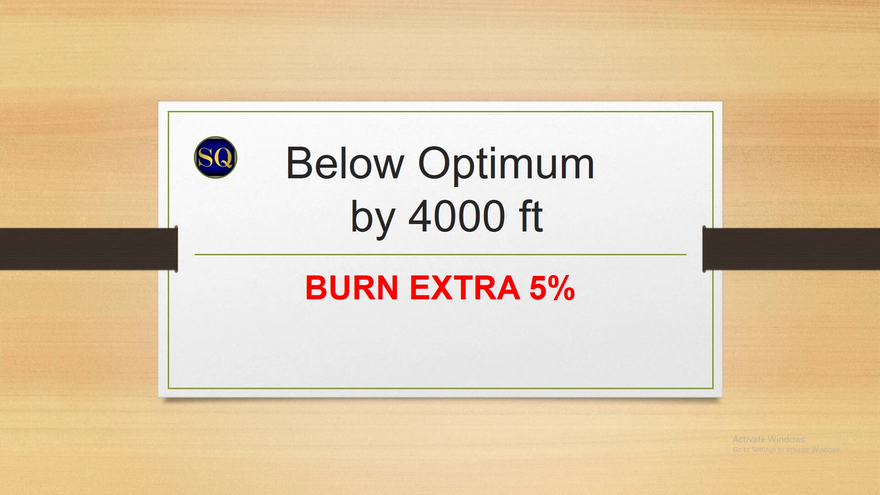
Advance to the 8000 ft below-optimum slide, then clear the ENTER DEST DATA message
{"action": "key", "text": "Right"}
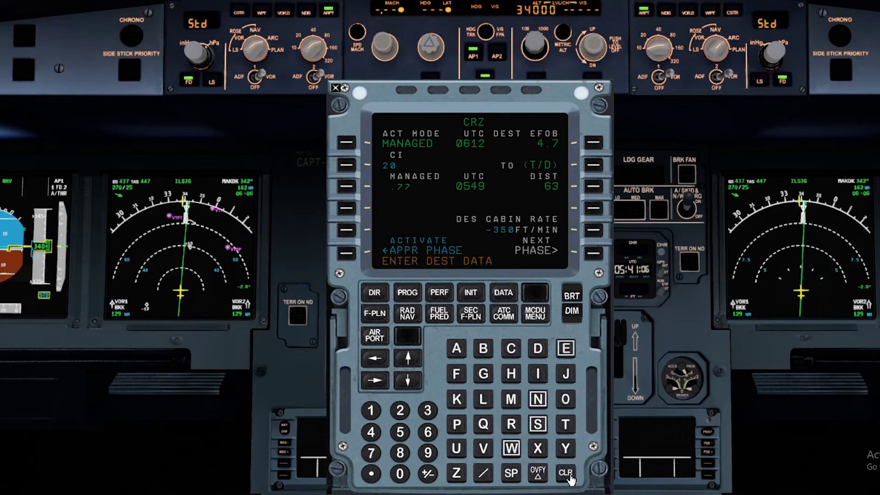
{"action": "left_click", "coordinate": [568, 476]}
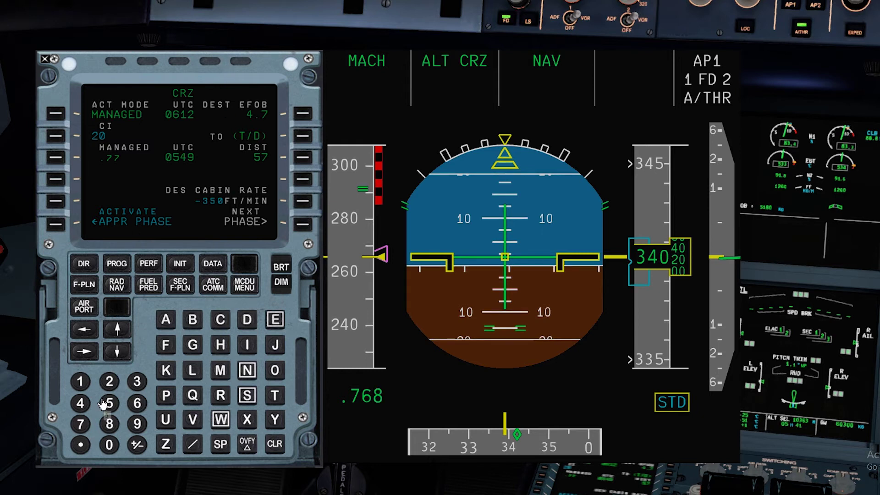
Enter cost index 0, then 999, on the PERF CRZ page
{"action": "left_click", "coordinate": [109, 445]}
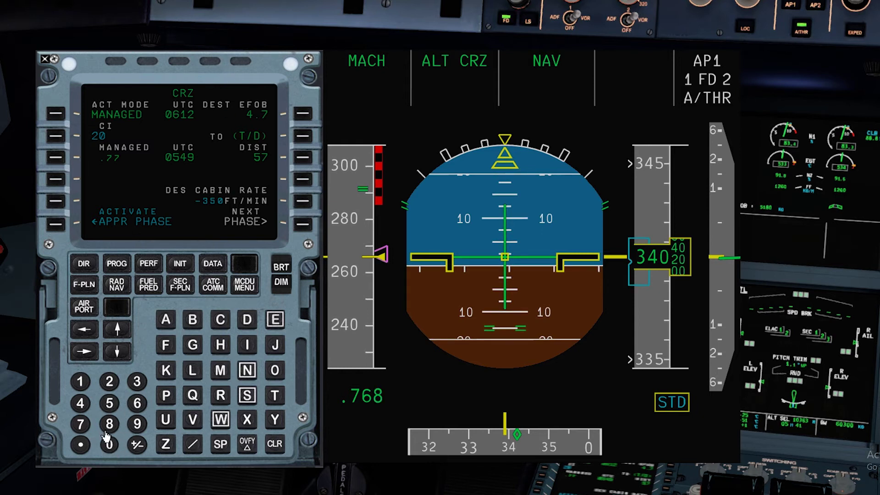
{"action": "left_click", "coordinate": [60, 139]}
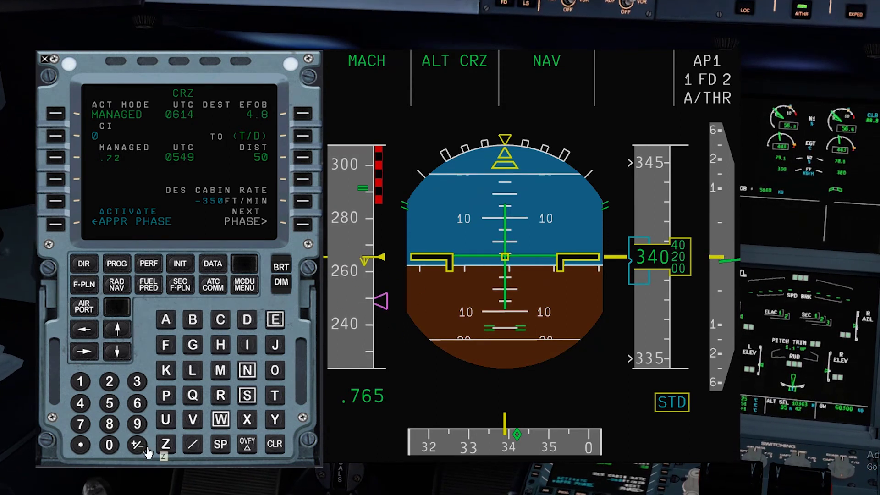
{"action": "left_click", "coordinate": [145, 428]}
{"action": "left_click", "coordinate": [145, 428]}
{"action": "left_click", "coordinate": [145, 427]}
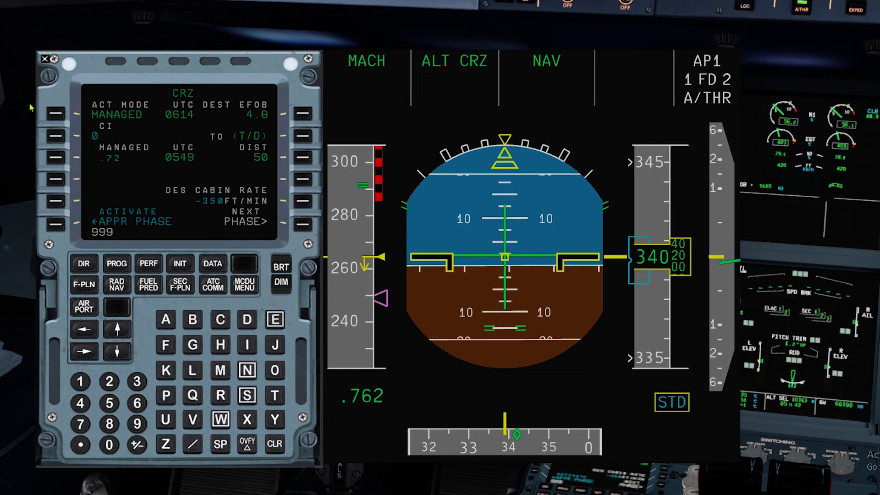
{"action": "left_click", "coordinate": [77, 145]}
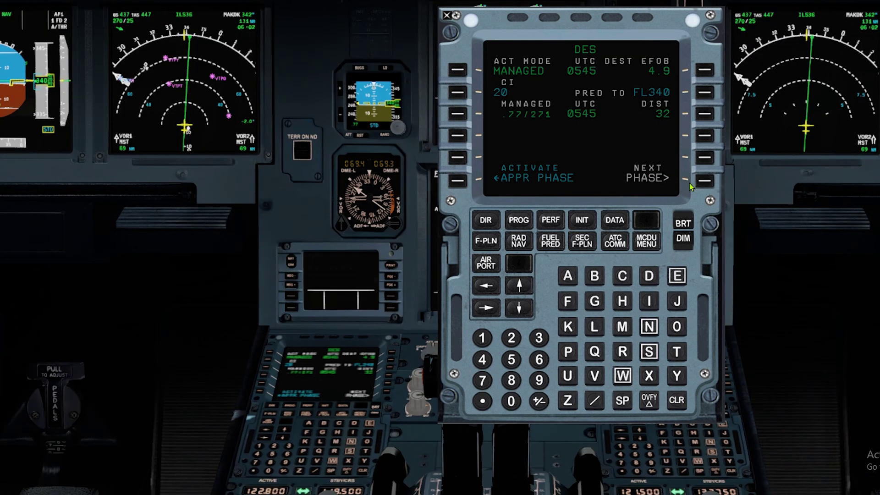
On the PERF APPR page, enter destination QNH 1010 and temperature 30°
{"action": "left_click", "coordinate": [706, 182]}
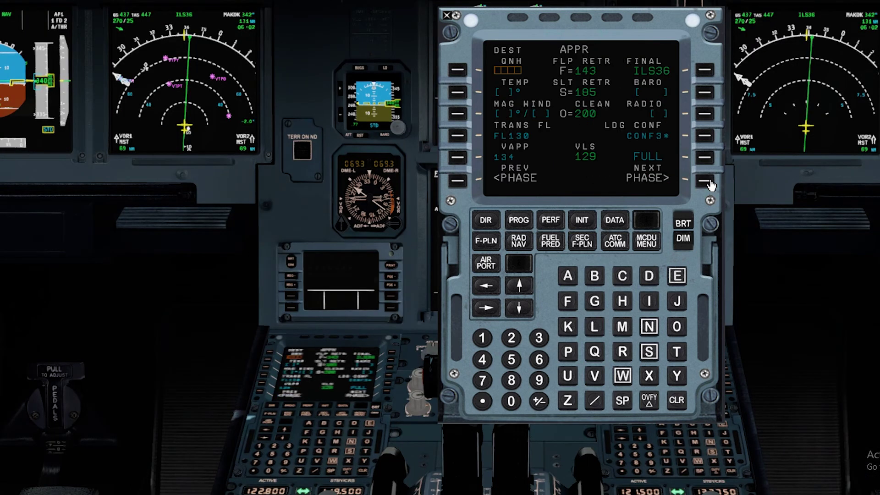
{"action": "left_click", "coordinate": [489, 342]}
{"action": "left_click", "coordinate": [512, 406]}
{"action": "left_click", "coordinate": [490, 340]}
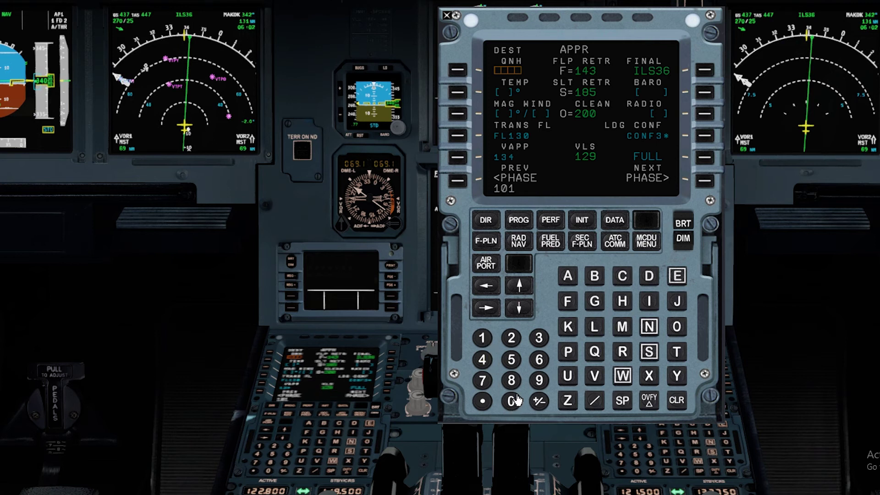
{"action": "left_click", "coordinate": [513, 403]}
{"action": "left_click", "coordinate": [466, 77]}
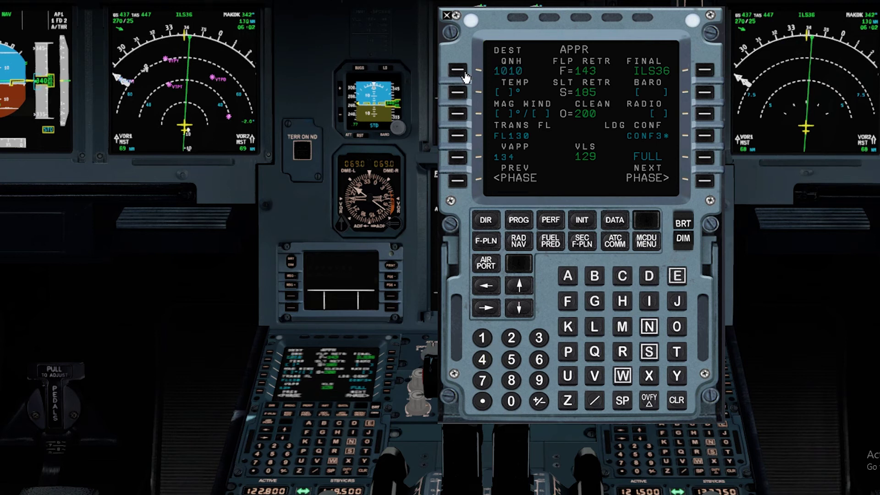
{"action": "left_click", "coordinate": [539, 338]}
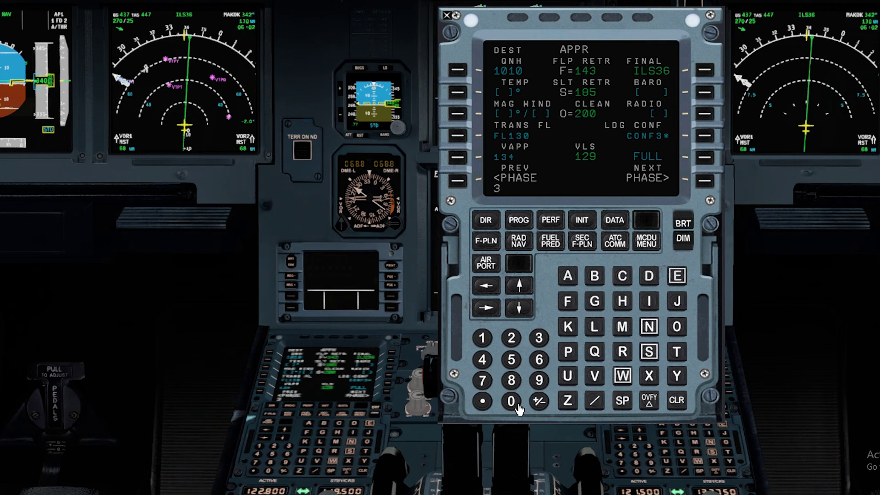
{"action": "left_click", "coordinate": [511, 402]}
{"action": "left_click", "coordinate": [457, 93]}
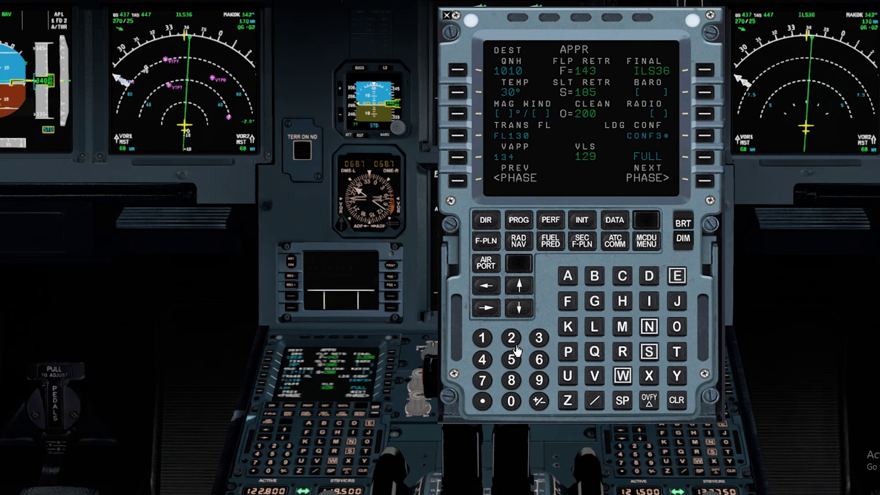
Enter the approach wind as 360/5
{"action": "left_click", "coordinate": [539, 338]}
{"action": "left_click", "coordinate": [539, 360]}
{"action": "left_click", "coordinate": [511, 402]}
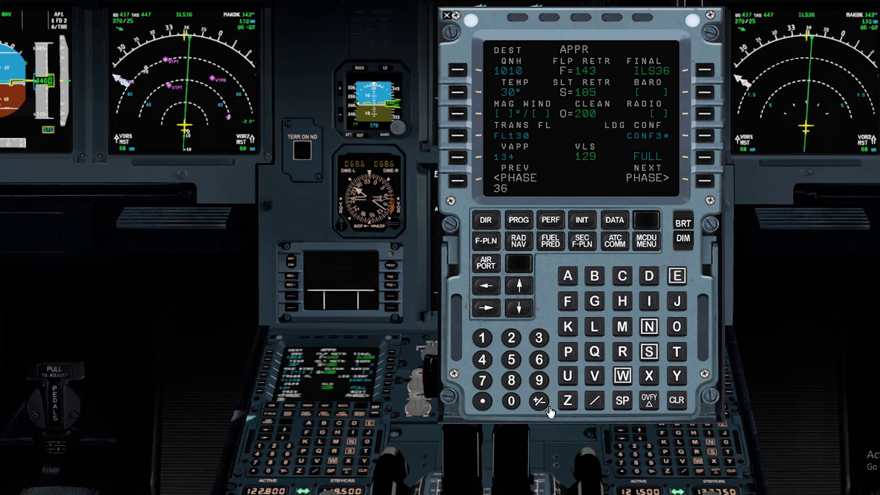
{"action": "left_click", "coordinate": [594, 401]}
{"action": "left_click", "coordinate": [512, 361]}
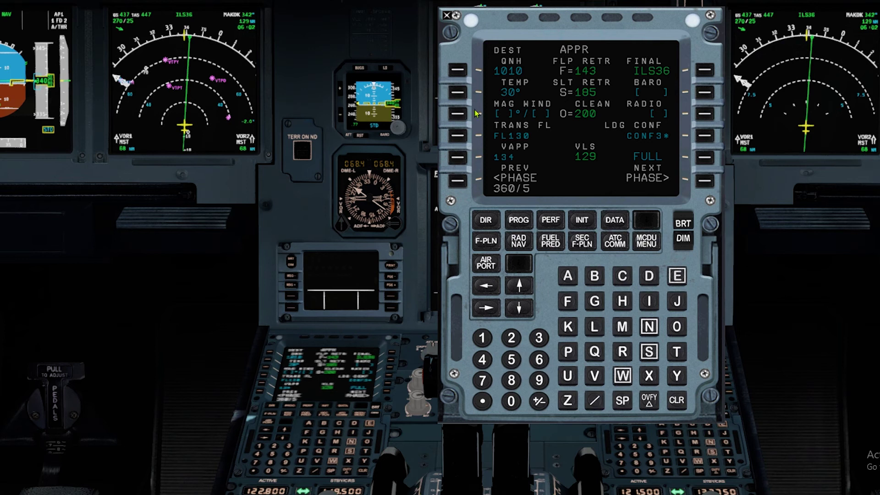
{"action": "left_click", "coordinate": [460, 118]}
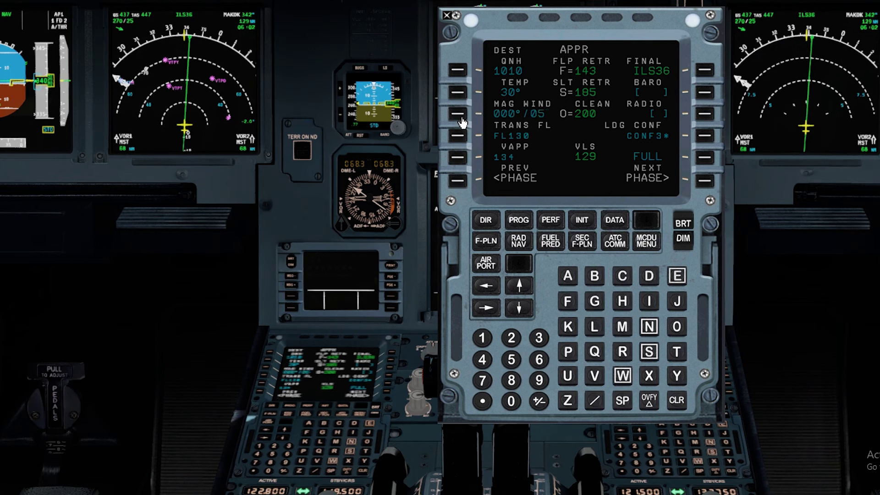
Enter 1240 in the BARO minimum field
{"action": "left_click", "coordinate": [482, 338]}
{"action": "left_click", "coordinate": [511, 338]}
{"action": "left_click", "coordinate": [482, 359]}
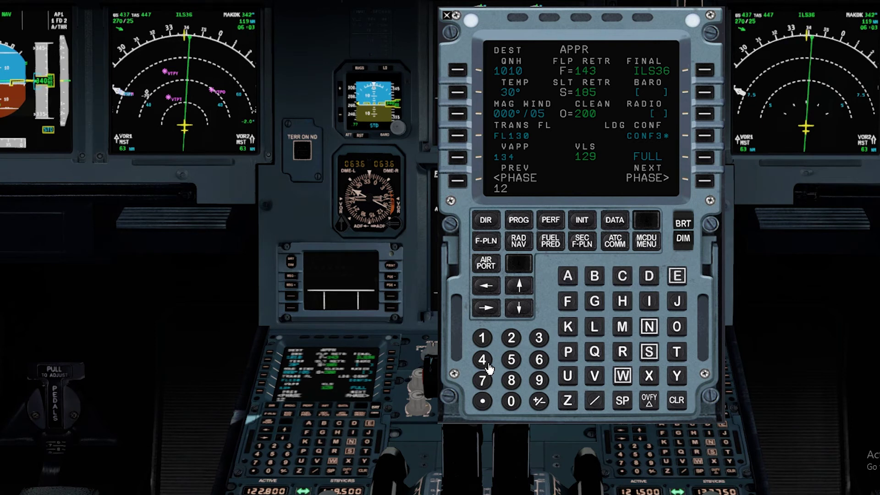
{"action": "left_click", "coordinate": [514, 403]}
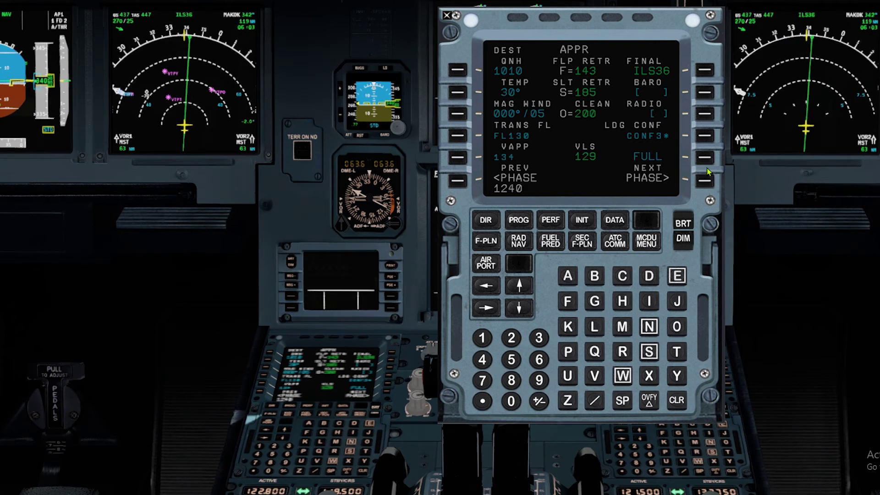
{"action": "left_click", "coordinate": [711, 96]}
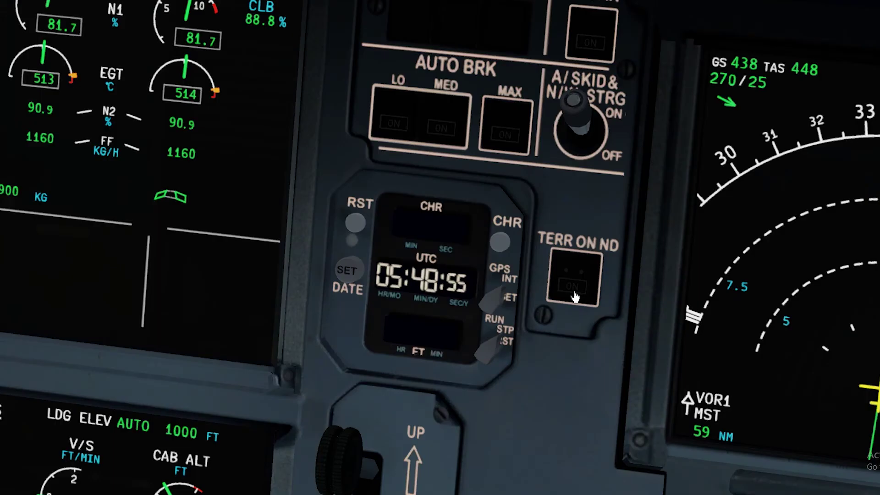
Turn on TERR ON ND and arm the autobrake at MED
{"action": "left_click", "coordinate": [575, 295]}
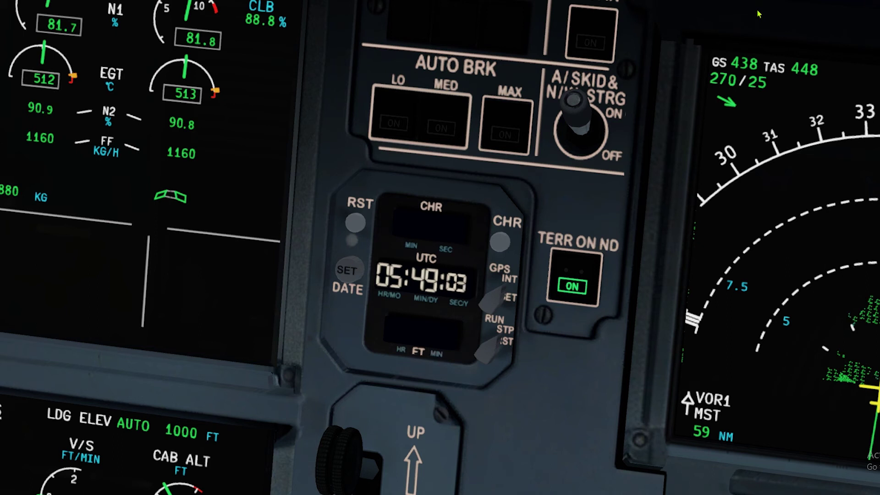
{"action": "left_click", "coordinate": [402, 125]}
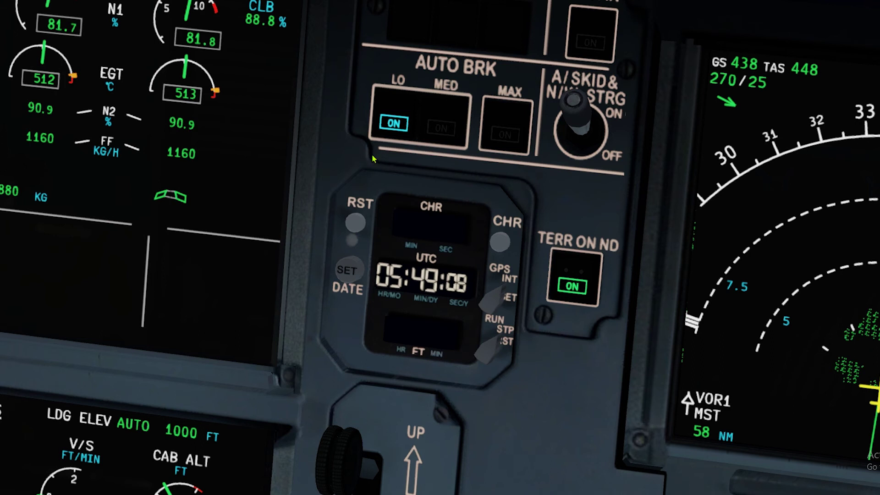
{"action": "left_click", "coordinate": [459, 132]}
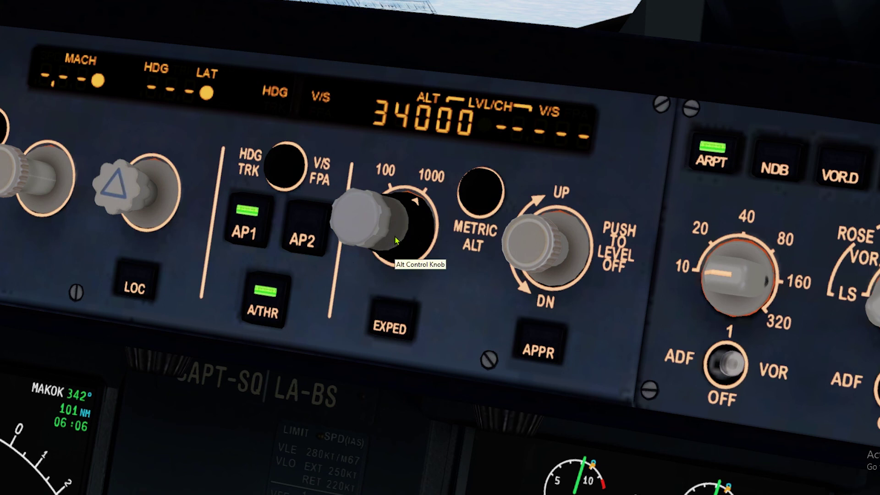
Set the FCU altitude to 20000 ft and push the knob to start descending
{"action": "scroll", "coordinate": [398, 238], "scroll_direction": "up", "scroll_amount": 4}
{"action": "scroll", "coordinate": [397, 238], "scroll_direction": "down", "scroll_amount": 10}
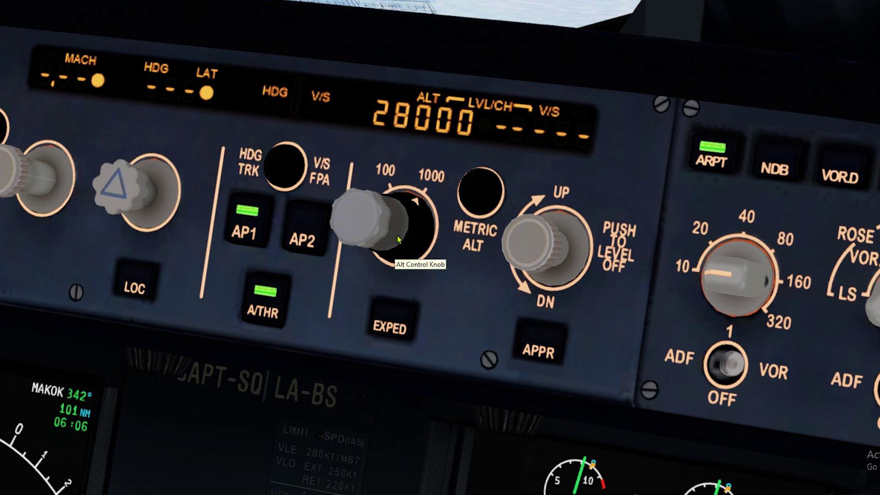
{"action": "scroll", "coordinate": [399, 239], "scroll_direction": "down", "scroll_amount": 3}
{"action": "scroll", "coordinate": [406, 242], "scroll_direction": "down", "scroll_amount": 5}
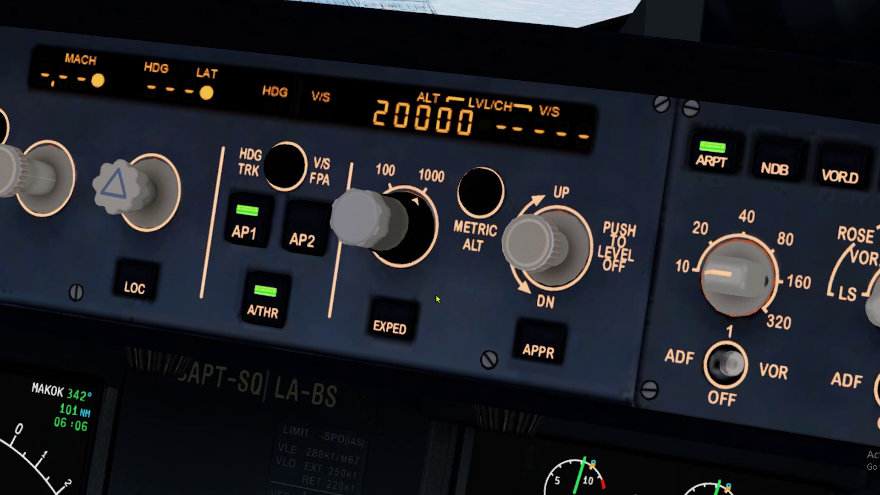
{"action": "left_click", "coordinate": [365, 219]}
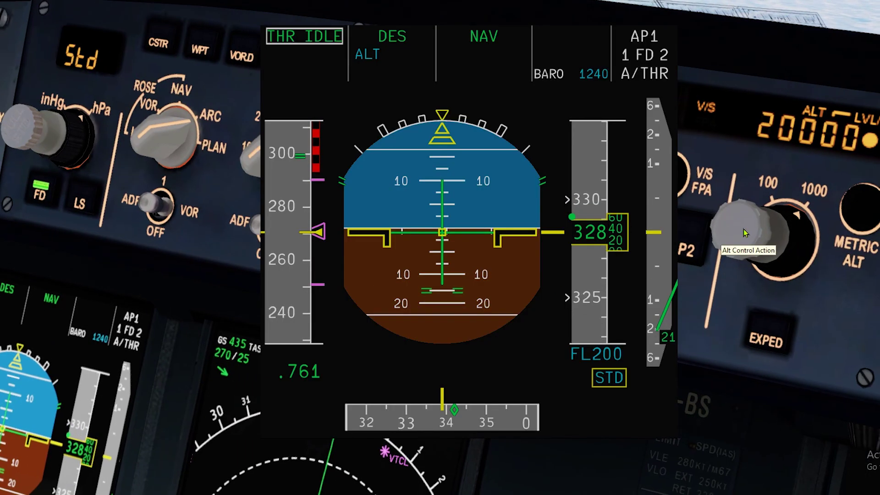
Switch both landing lights and the seat belt signs on
{"action": "right_click", "coordinate": [744, 234]}
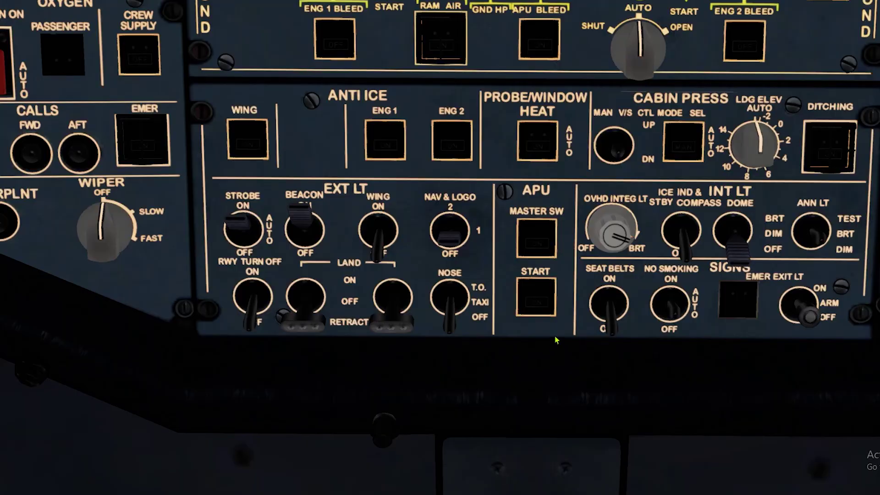
{"action": "left_click", "coordinate": [315, 320]}
{"action": "left_click", "coordinate": [316, 320]}
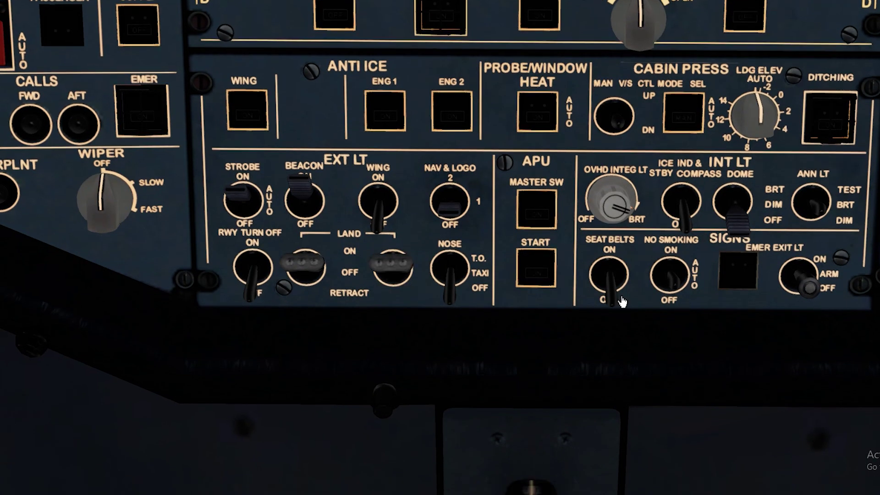
{"action": "left_click", "coordinate": [620, 301]}
Switch the captain's baro setting from STD to QNH 1010
{"action": "key", "text": "KP_8"}
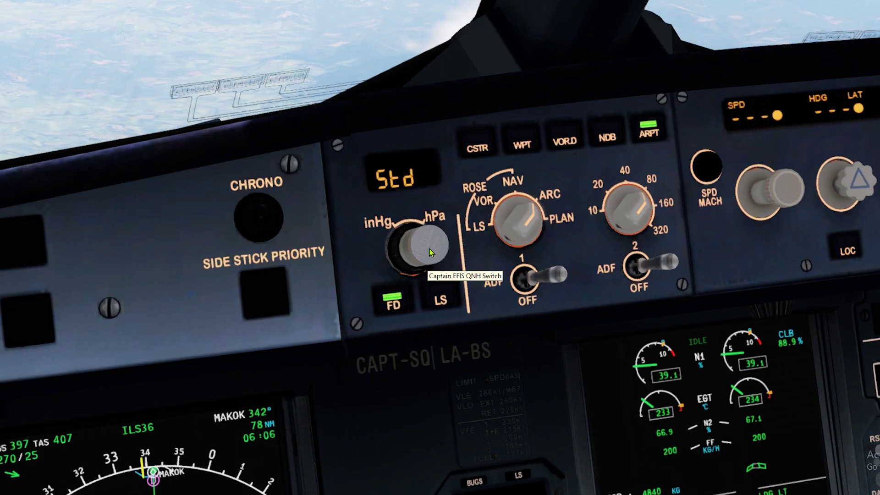
{"action": "left_click", "coordinate": [430, 252]}
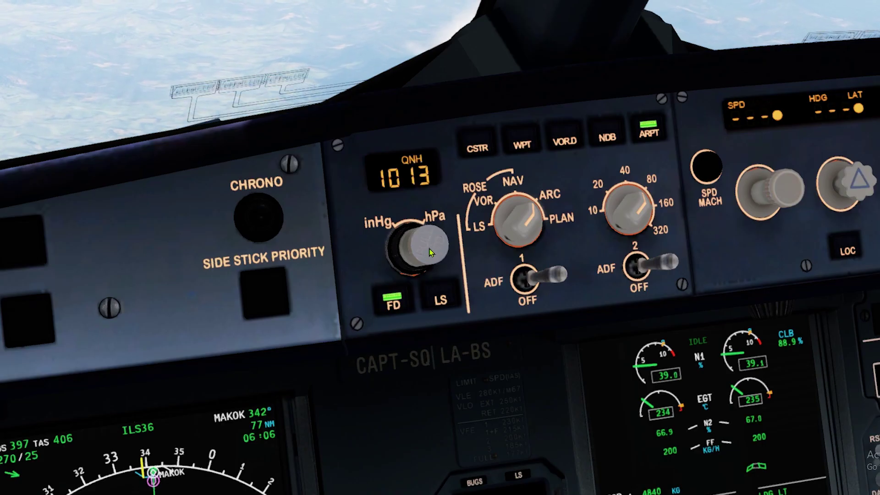
{"action": "scroll", "coordinate": [438, 257], "scroll_direction": "down", "scroll_amount": 2}
{"action": "scroll", "coordinate": [438, 256], "scroll_direction": "down", "scroll_amount": 2}
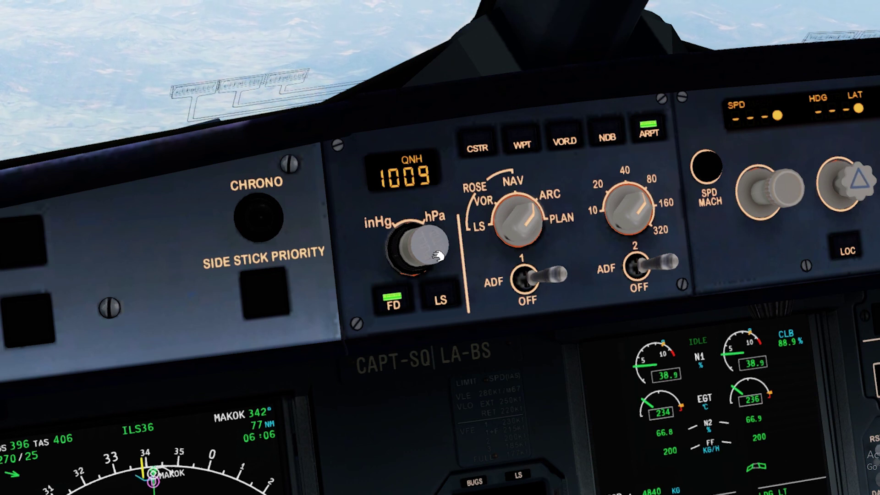
{"action": "scroll", "coordinate": [437, 255], "scroll_direction": "up", "scroll_amount": 1}
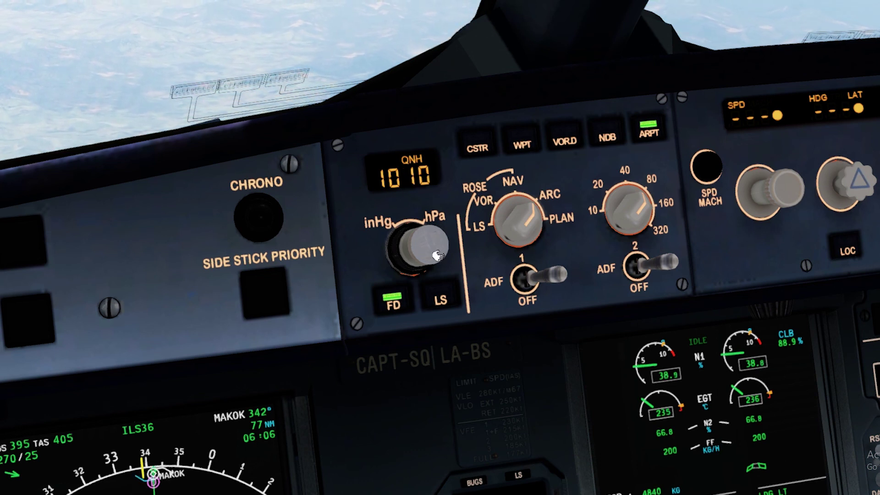
Show CSTR and LS, then request ACTIVATE APPR PHASE on the MCDU
{"action": "left_click", "coordinate": [495, 148]}
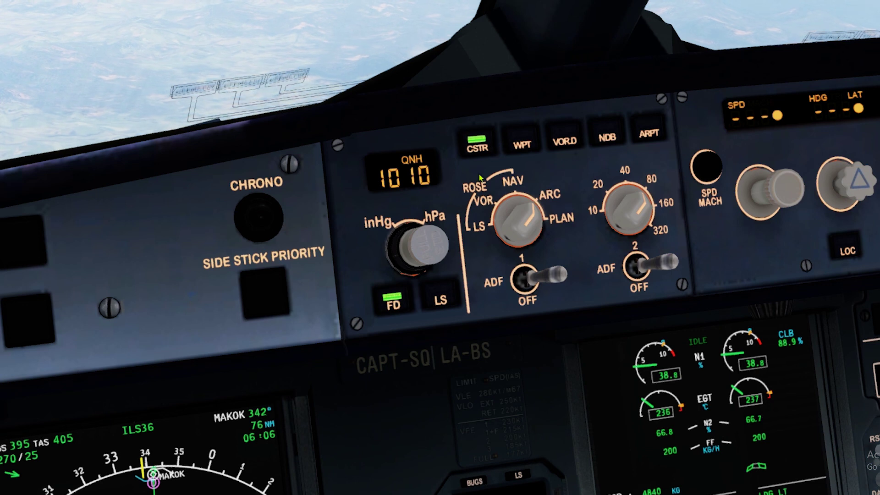
{"action": "left_click", "coordinate": [451, 306]}
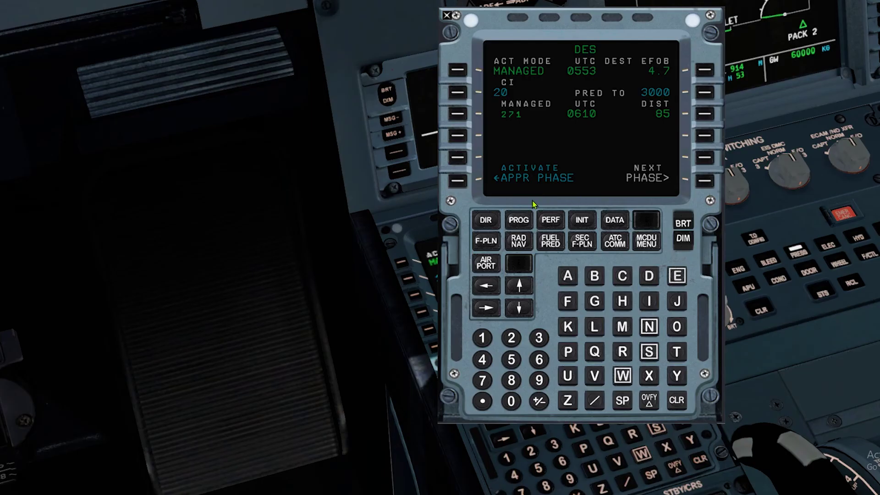
{"action": "left_click", "coordinate": [460, 189]}
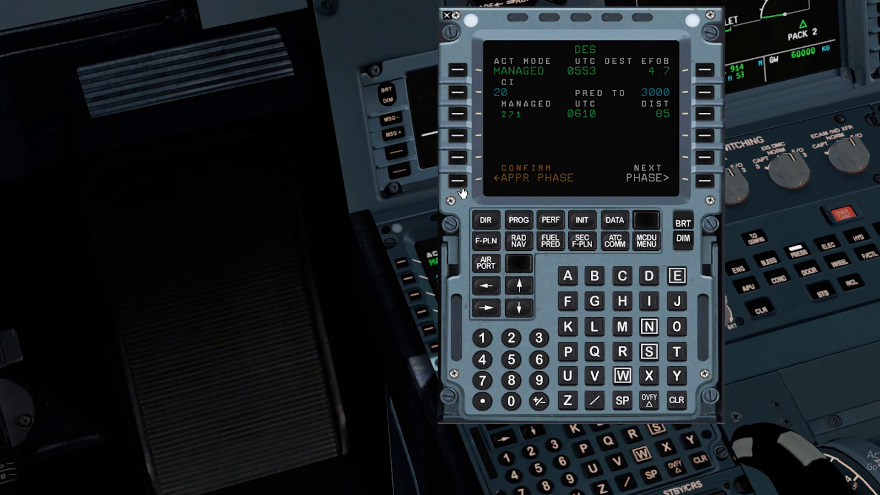